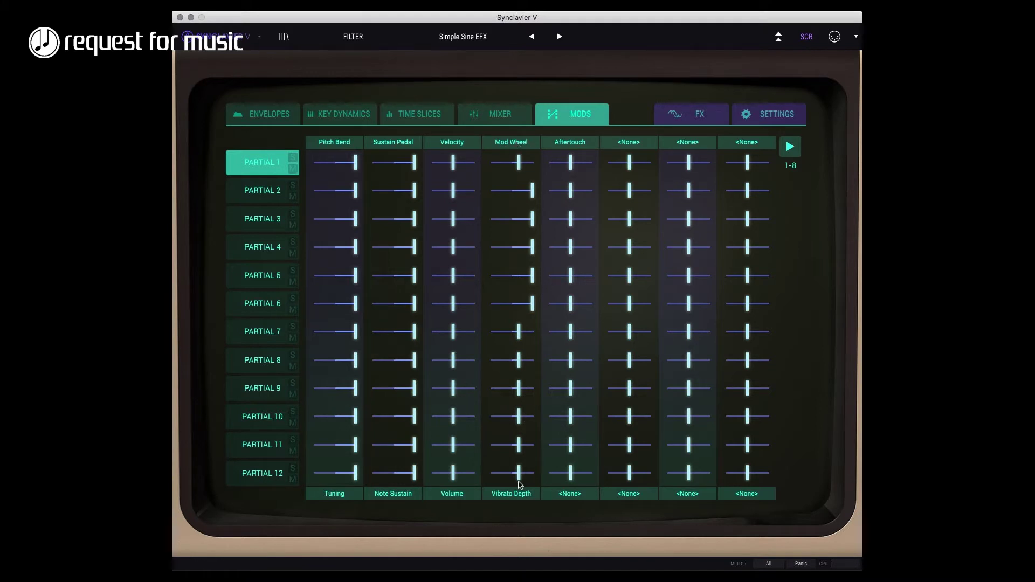
- Set the fifth modulation slot's source to Mod Wheel and leave the sixth slot's source as None
click(571, 142)
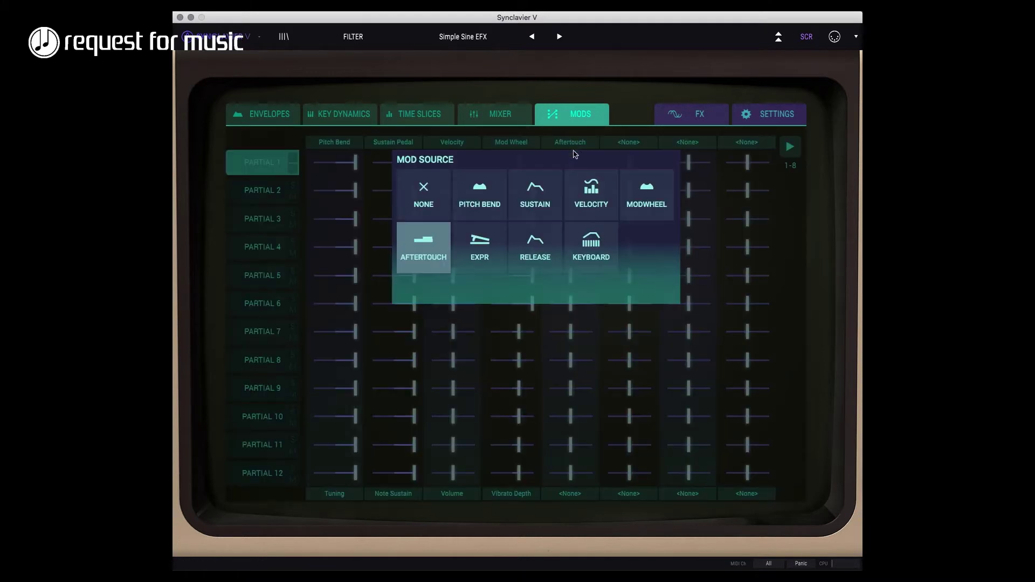
click(426, 196)
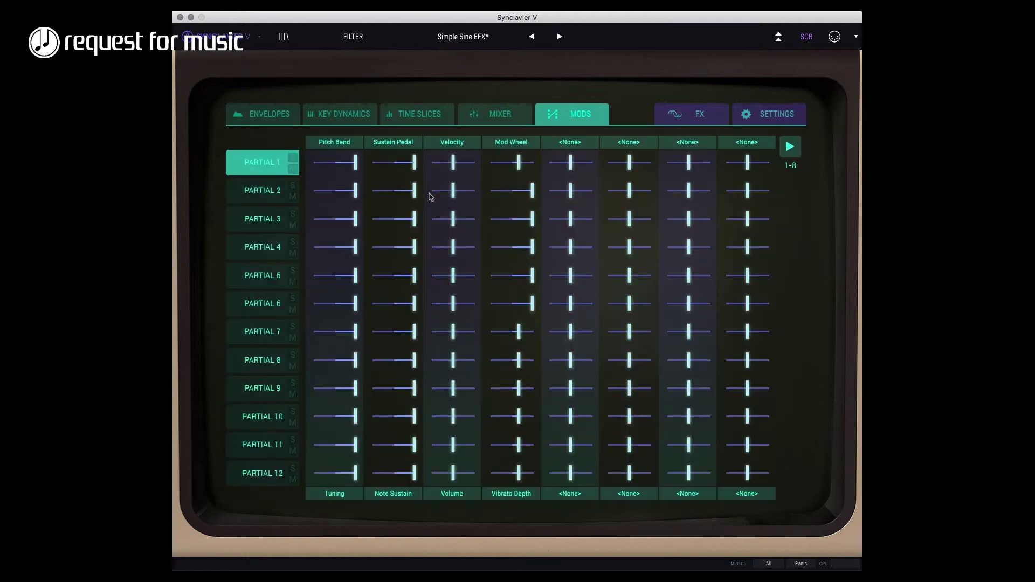
click(580, 145)
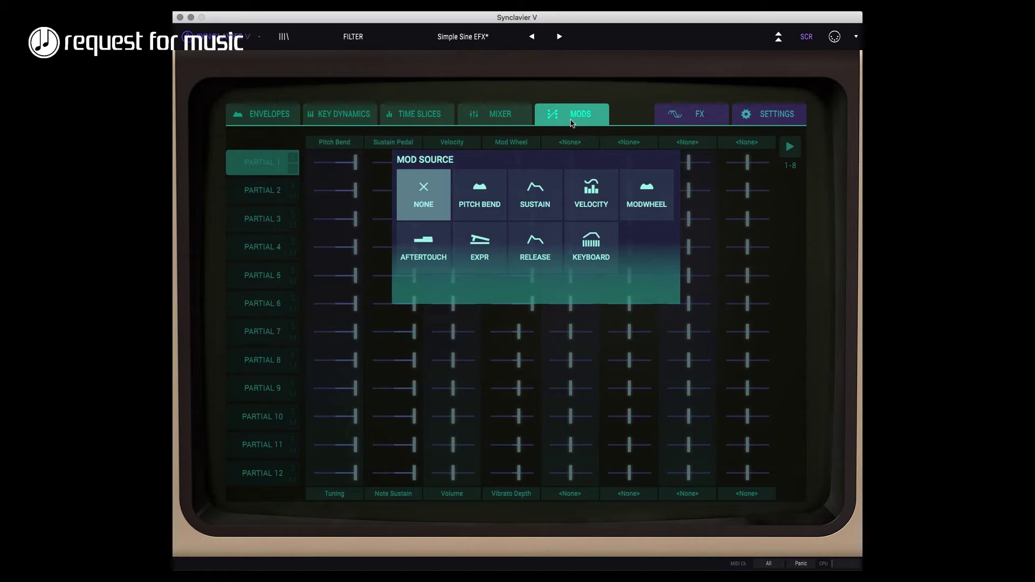
click(658, 202)
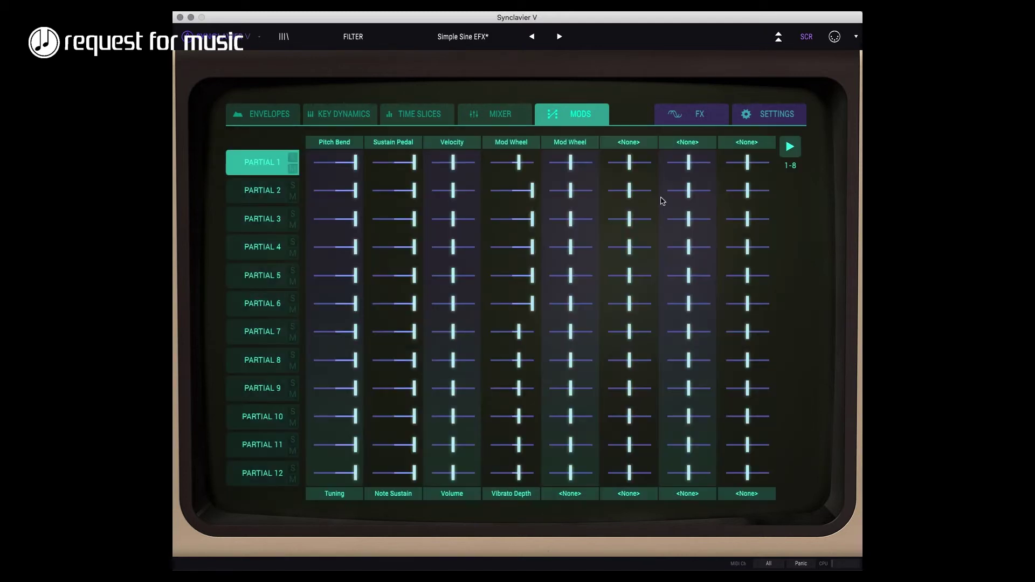
click(629, 142)
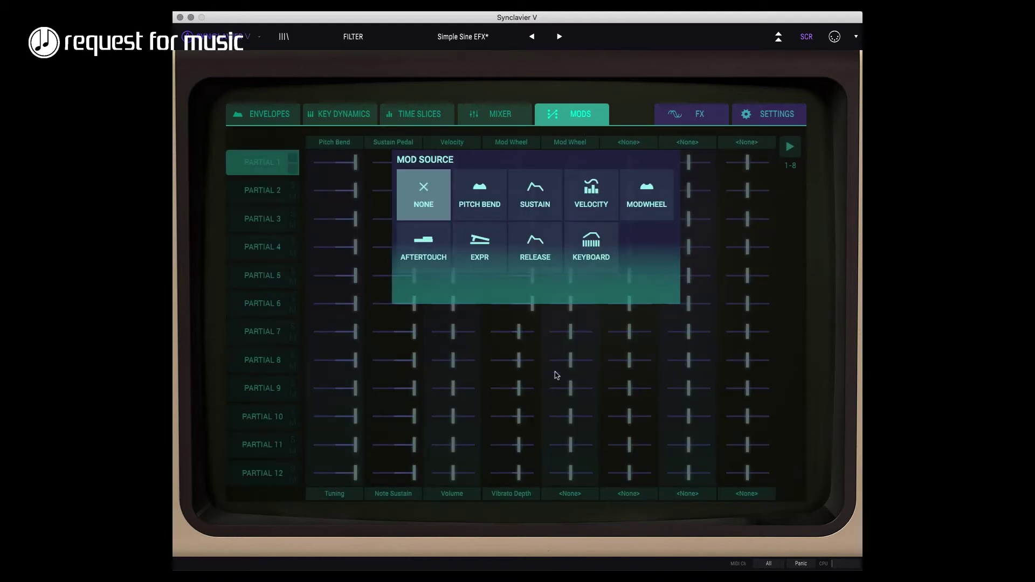
click(427, 192)
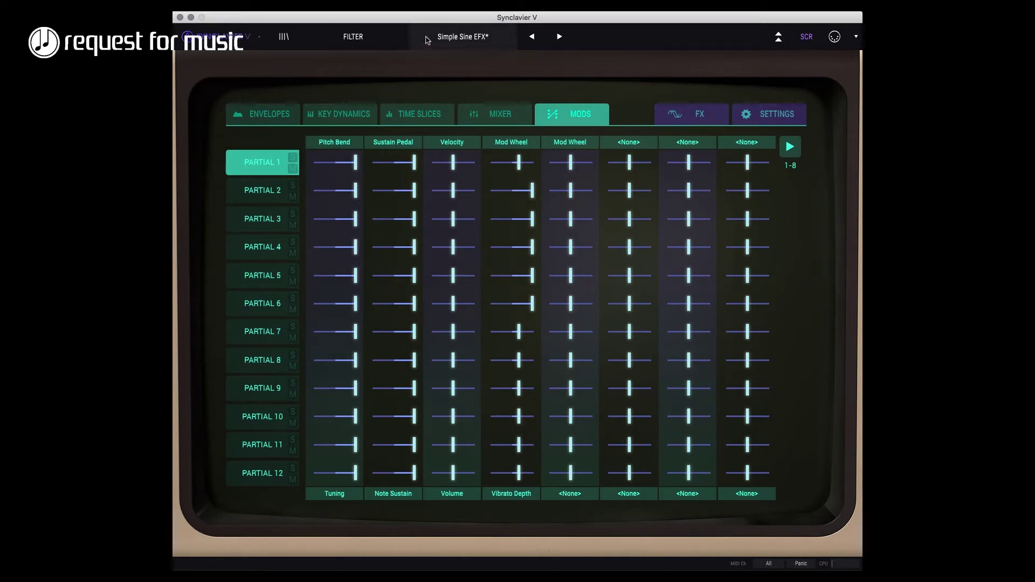
- Raise Partial 1's FM Mod amount in the mixer slightly, to 0.080
click(702, 116)
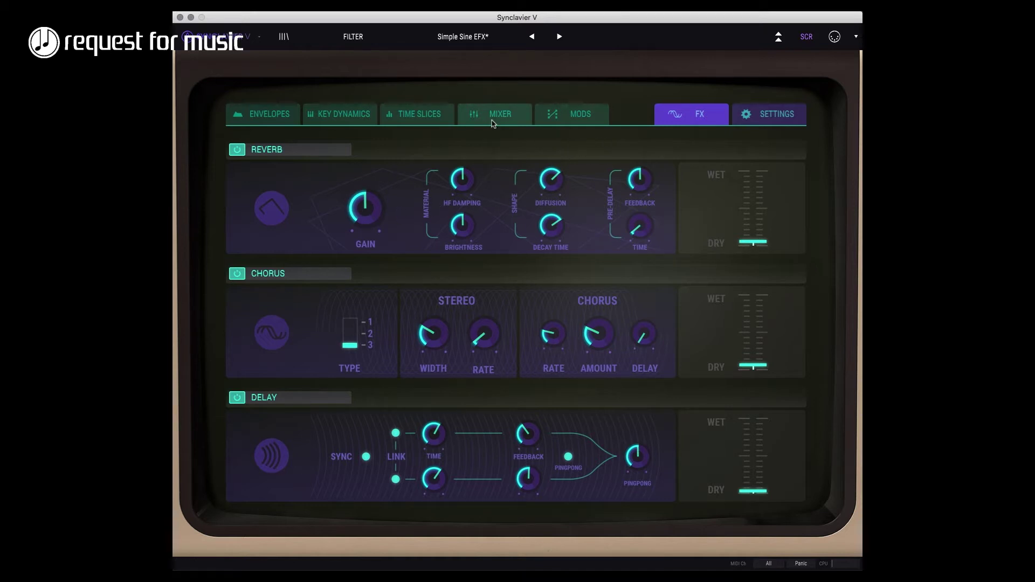
click(509, 113)
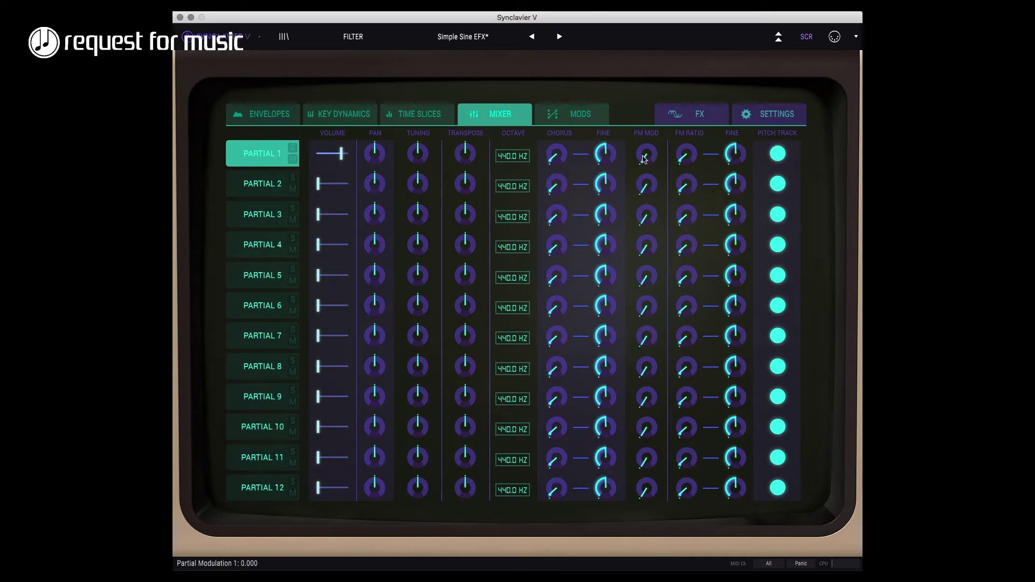
drag(645, 157, 644, 150)
- Draw harmonics in Partial 1's modulator that fall off from about 40% at the second harmonic to almost nothing
click(408, 120)
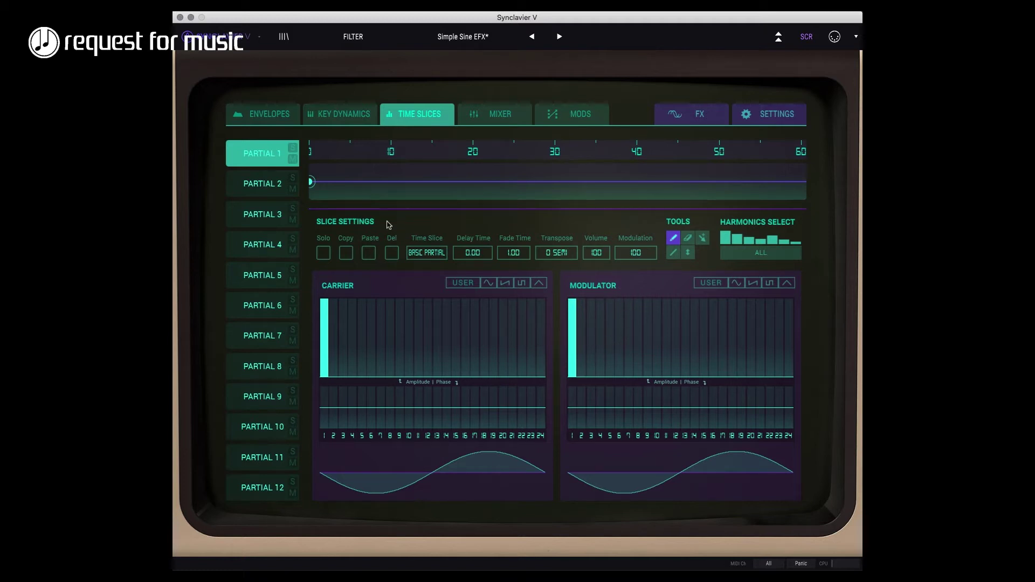
click(582, 346)
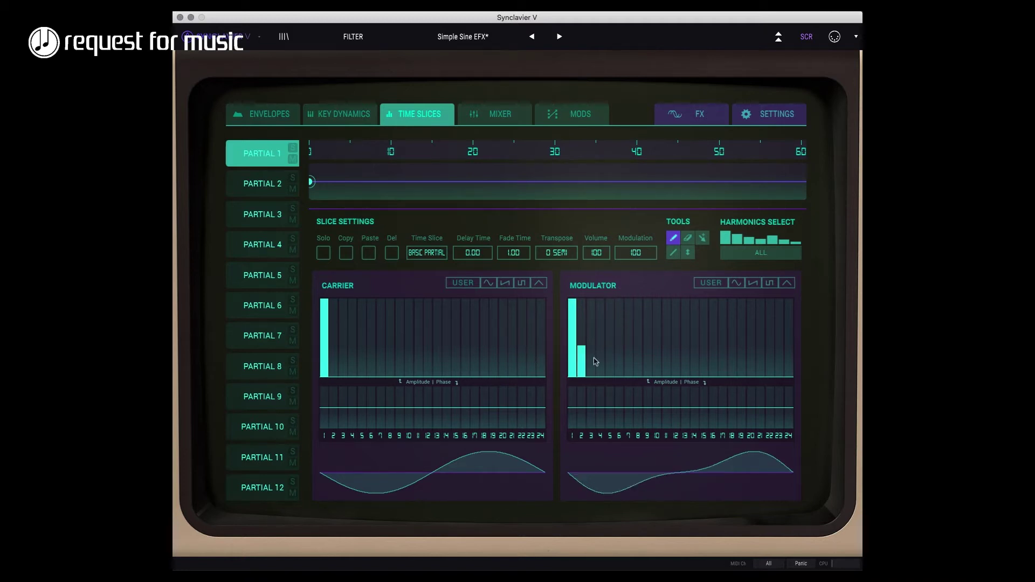
drag(595, 366, 662, 379)
click(592, 364)
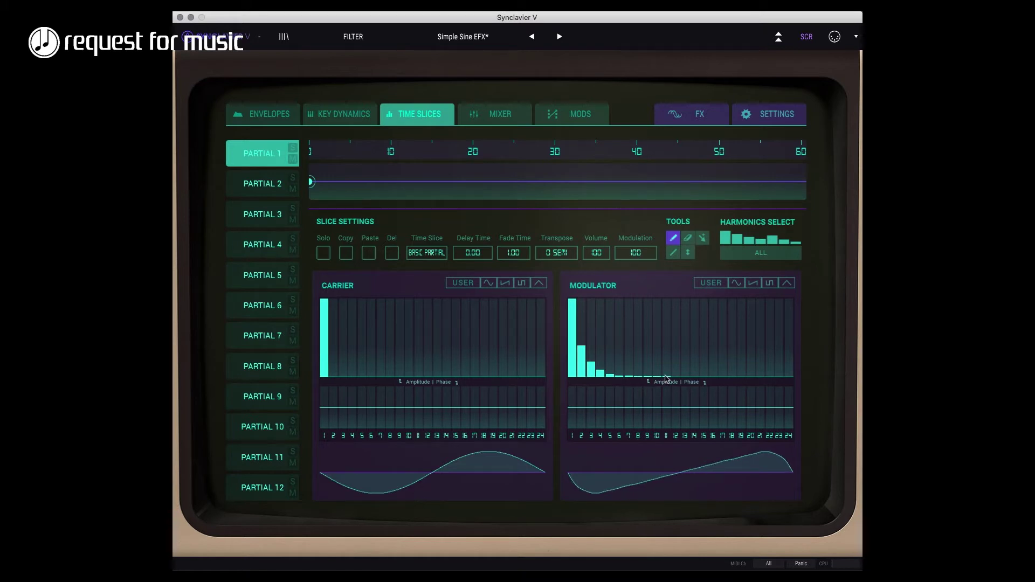
- Set Partial 1's harmonic envelope sustain to 0.00 and its decay to 0.185
click(276, 121)
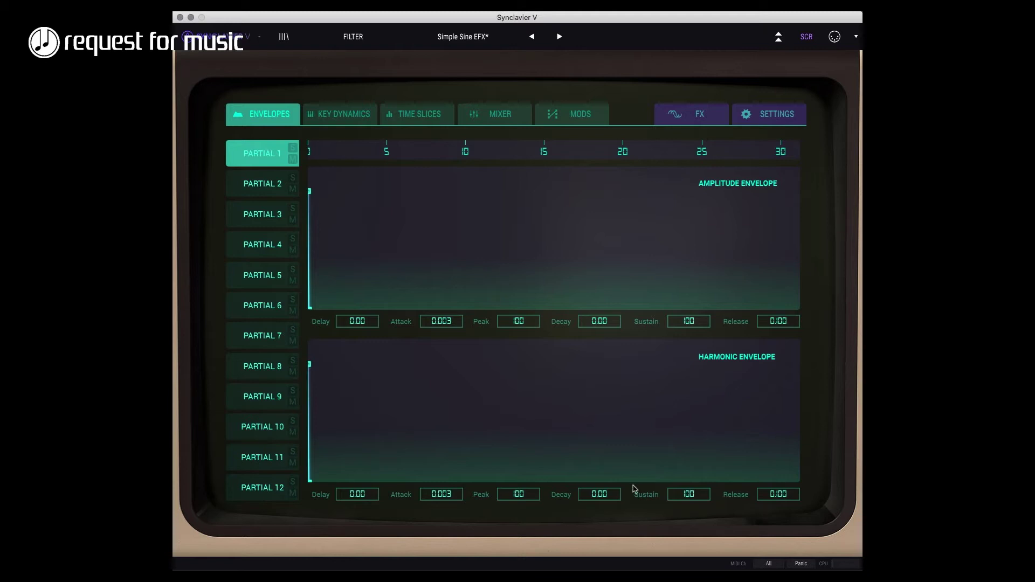
drag(699, 494, 695, 526)
drag(596, 495, 593, 445)
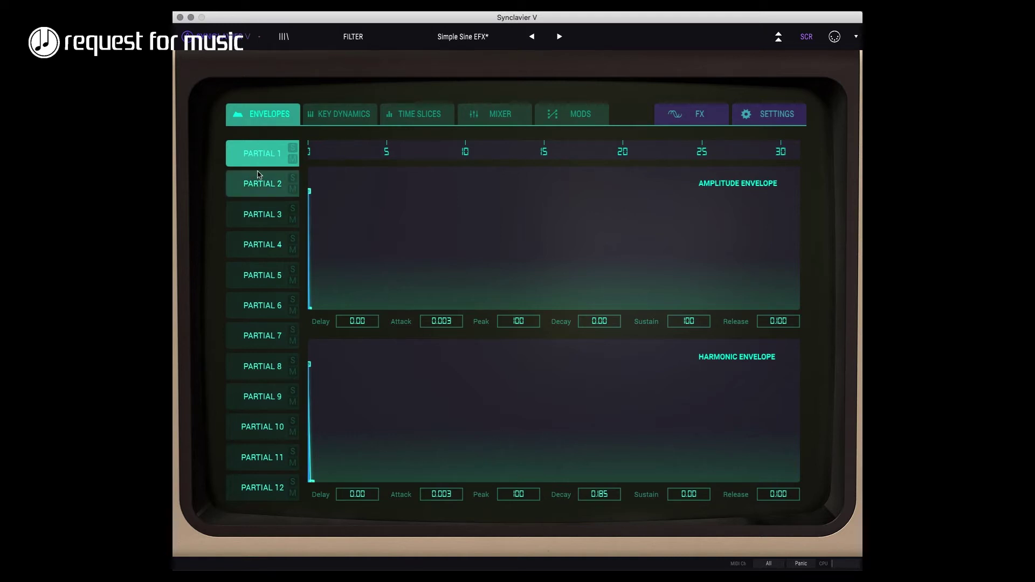
- Copy Partial 1's settings onto Partial 2
click(806, 38)
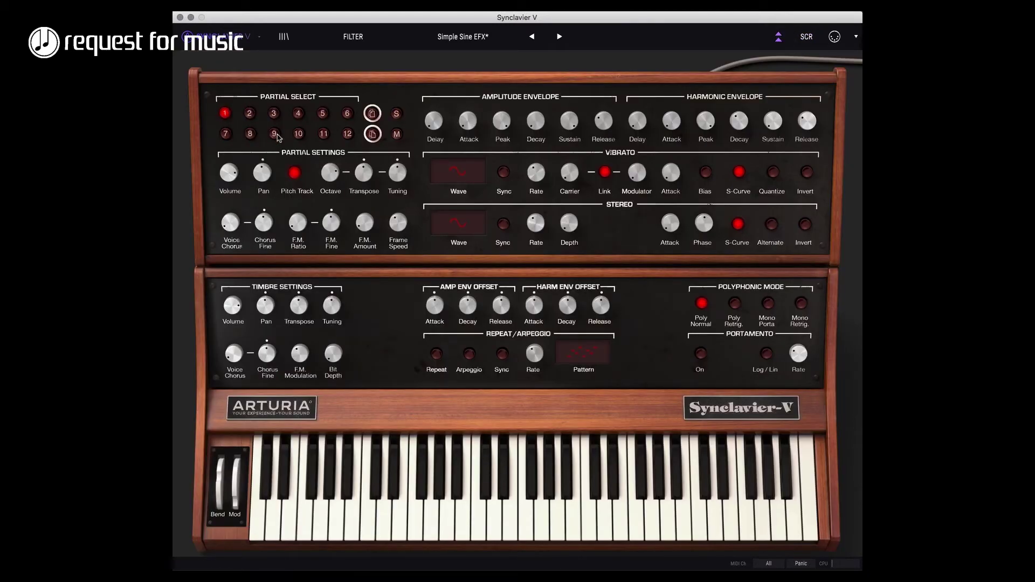
click(249, 115)
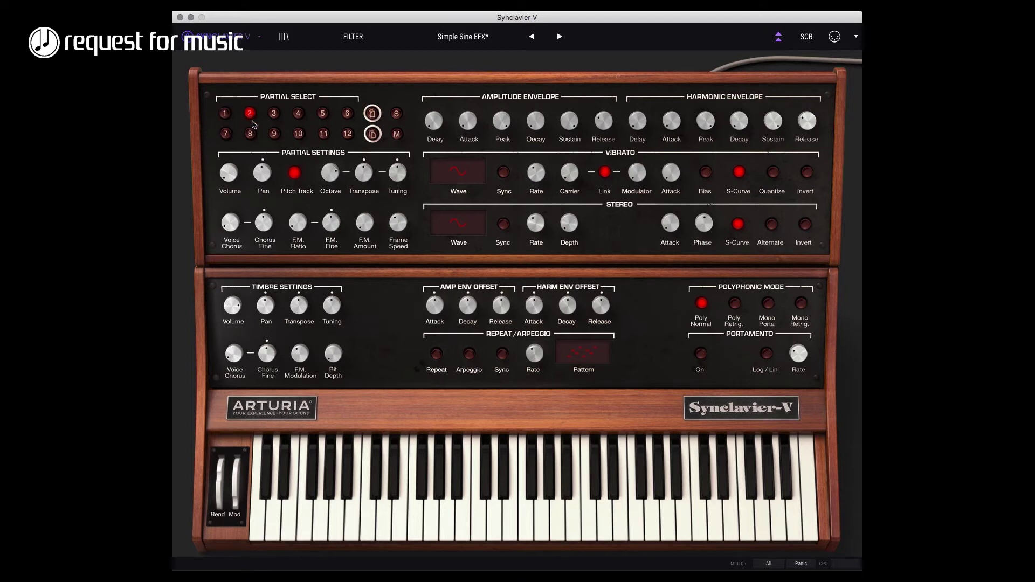
click(372, 139)
- Set the fourth modulation slot's destination to the harmonic envelope's Delay, keeping Mod Wheel as its source
click(807, 37)
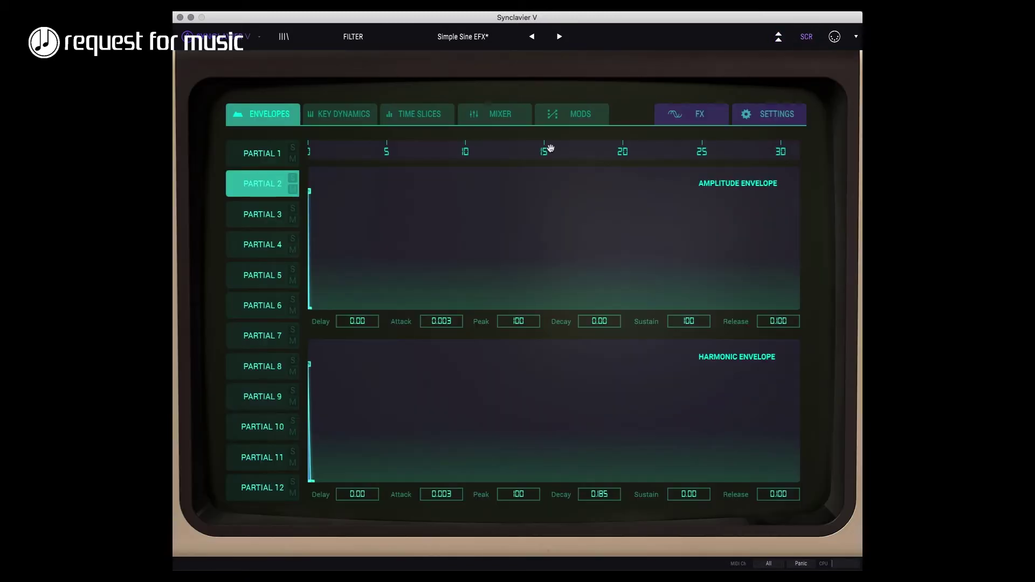
click(575, 118)
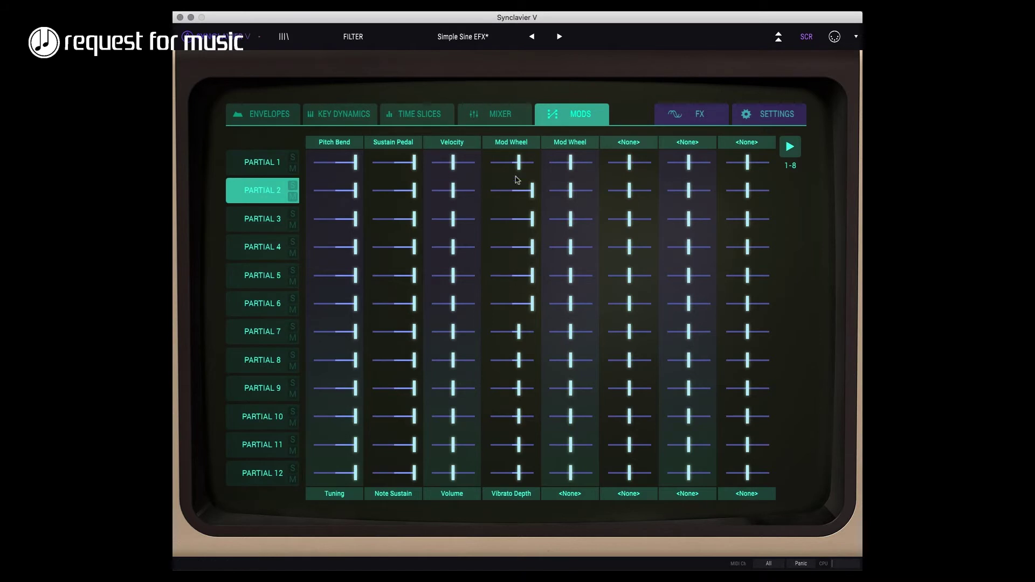
click(512, 145)
click(514, 145)
click(512, 494)
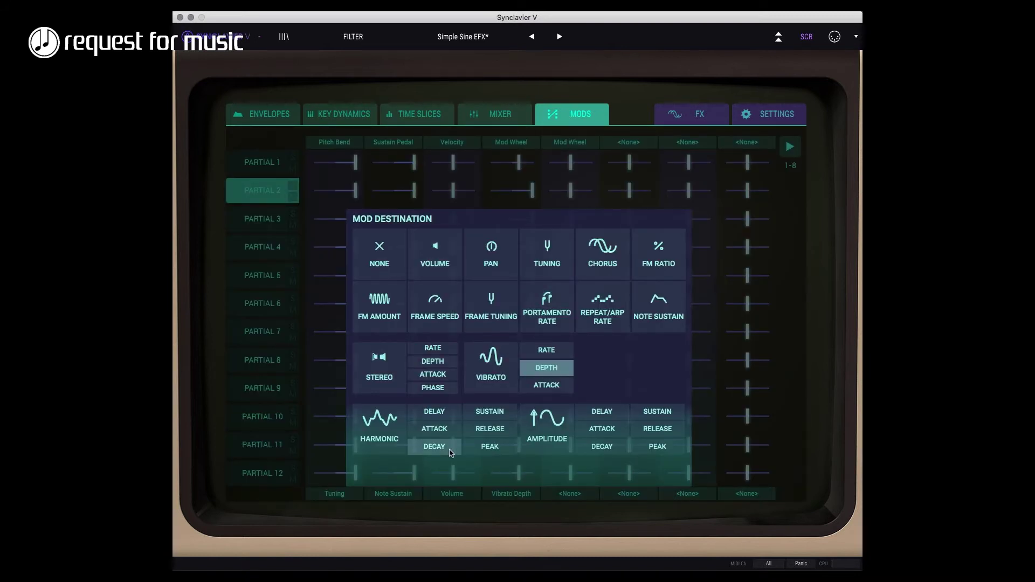
click(440, 412)
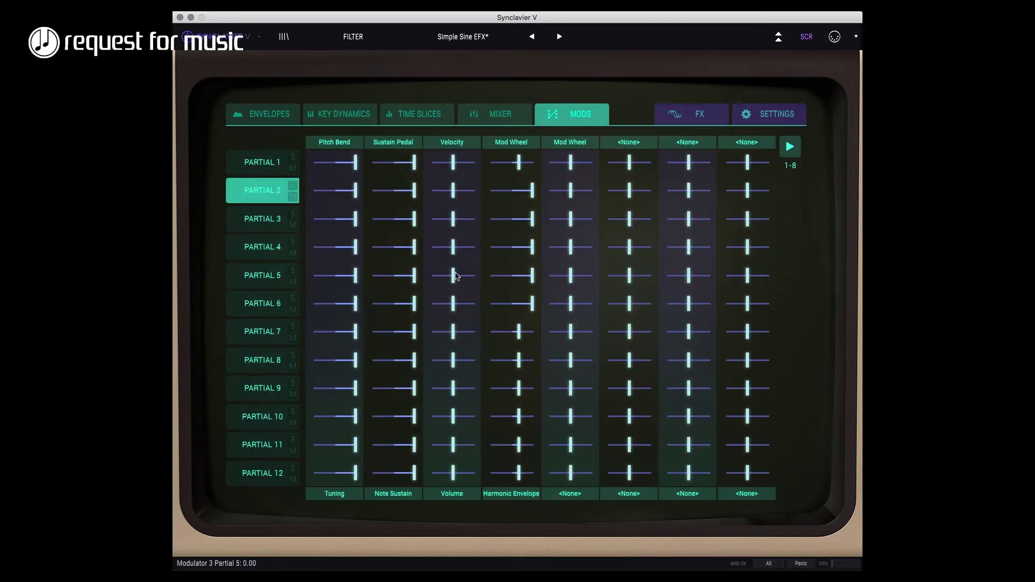
- Set the Mod Wheel amount for harmonic envelope delay just above zero on Partial 1 and slightly higher on Partial 2
double_click(519, 167)
drag(498, 171, 522, 169)
drag(516, 168, 498, 173)
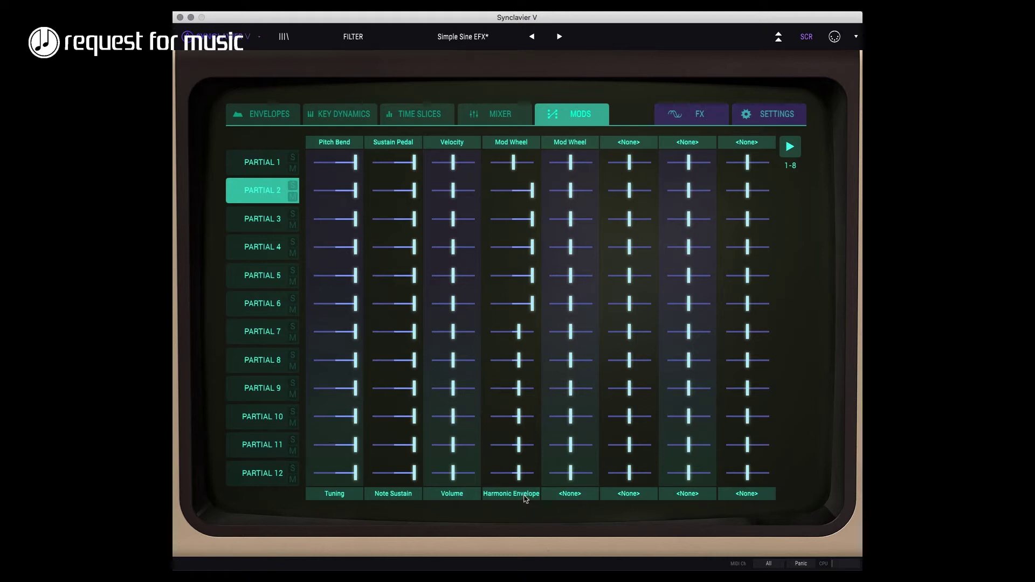
click(517, 495)
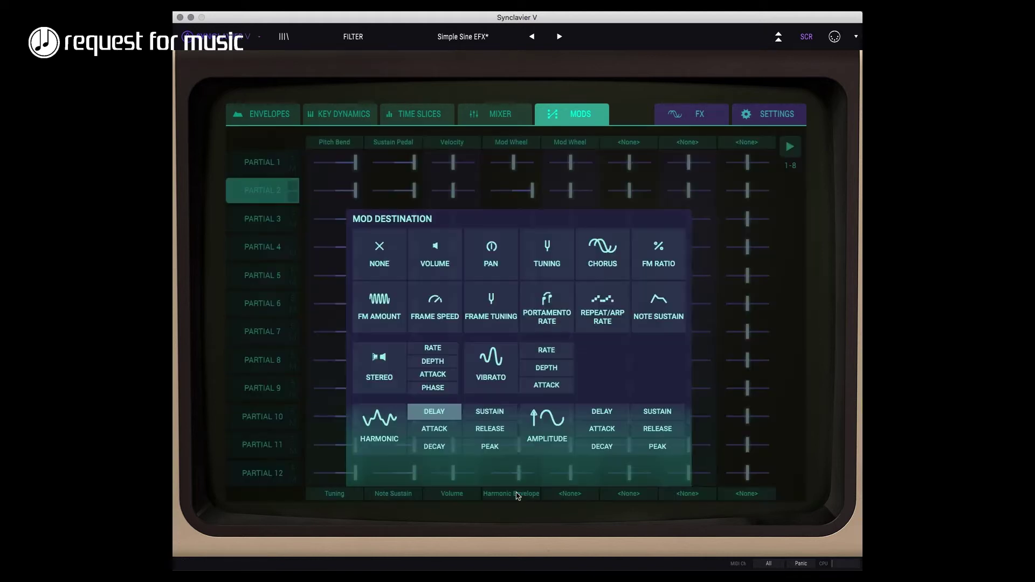
click(469, 408)
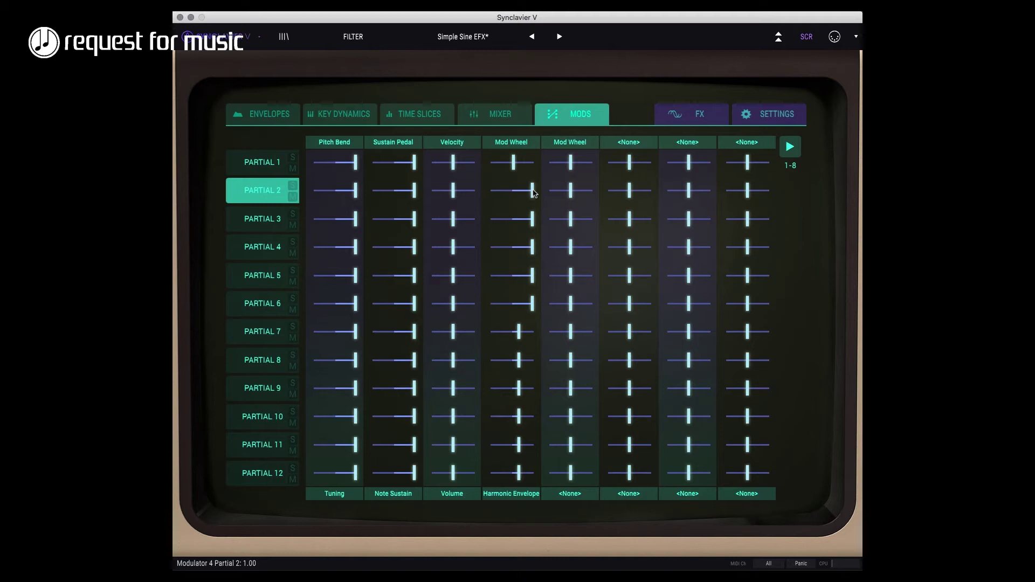
drag(532, 192, 478, 208)
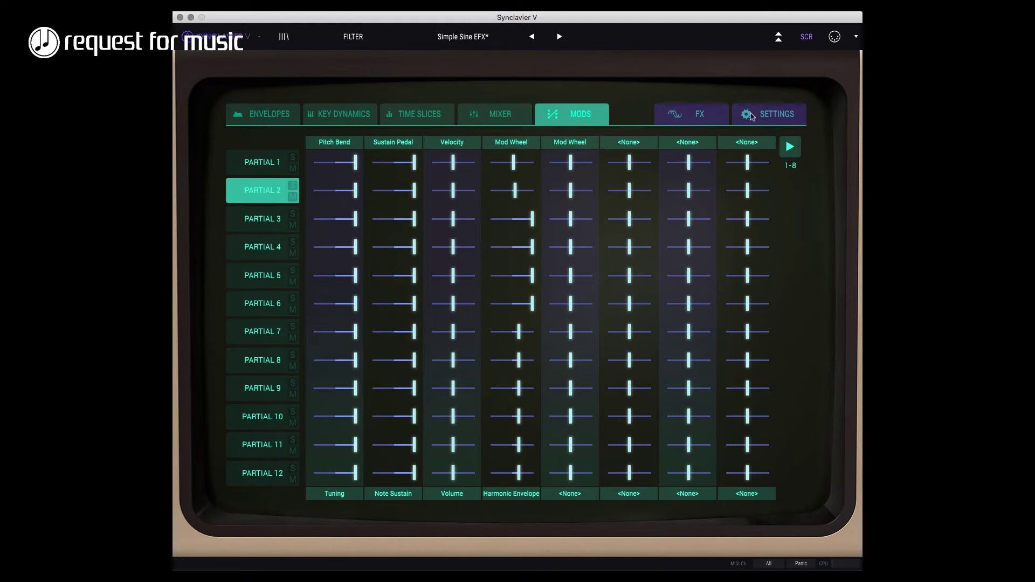
- Copy the current partial's settings onto Partials 3 and 4
click(805, 38)
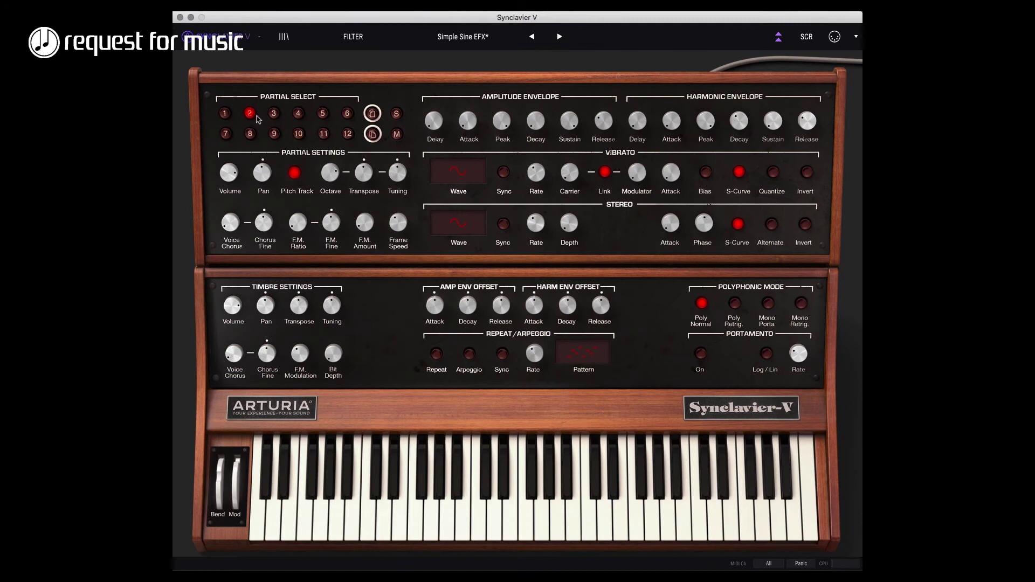
click(374, 116)
click(273, 114)
click(298, 115)
- Reduce the harmonic delay modulation of Partials 3 and 4 to small amounts, each slightly higher than the partial before
click(807, 37)
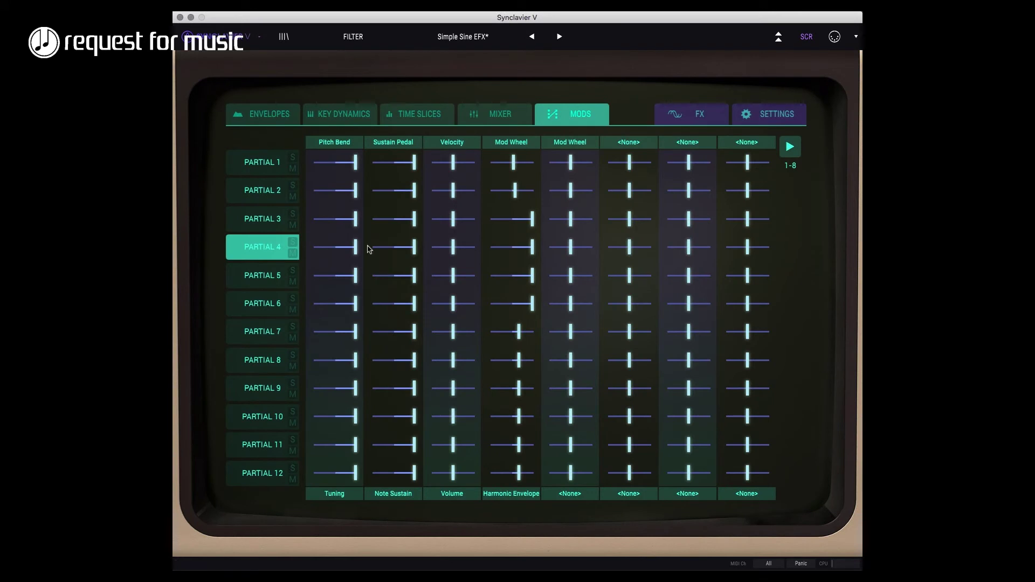
drag(515, 191, 516, 192)
drag(532, 218, 482, 259)
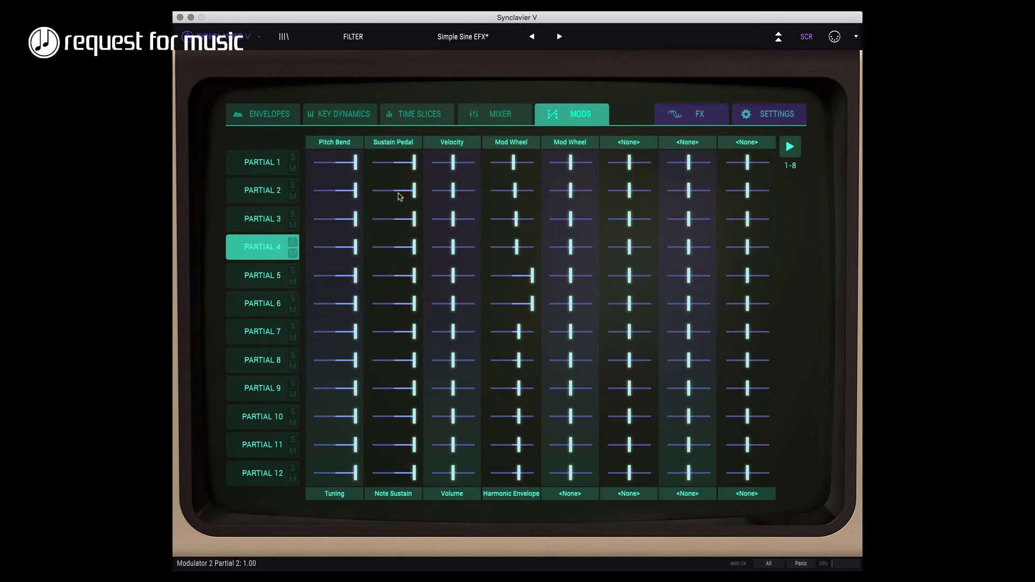
- Pan Partial 2 left, Partial 3 slightly right and Partial 4 further right, and lower their volumes progressively
click(493, 121)
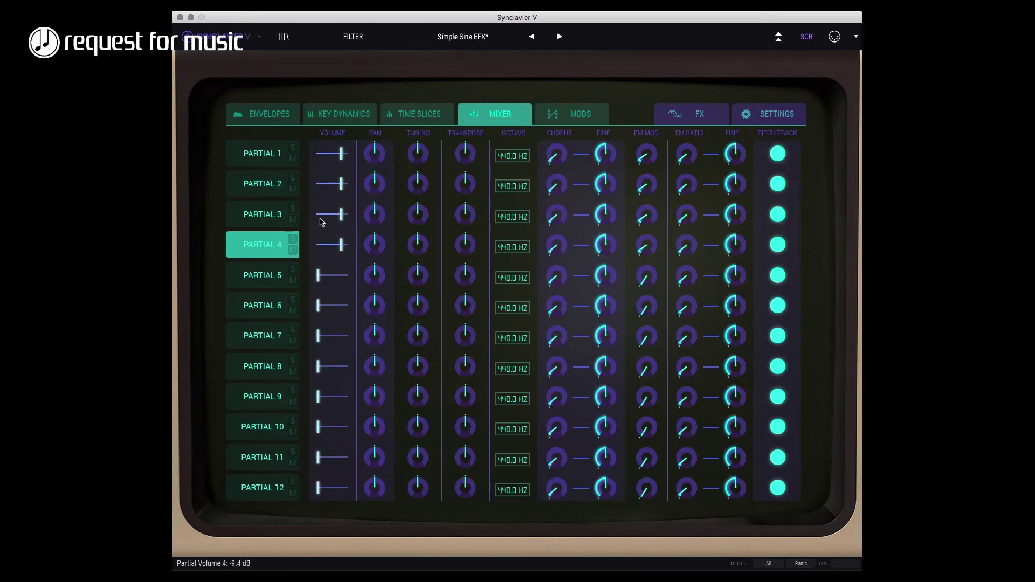
mouse_move(372, 183)
mouse_down()
mouse_move(368, 229)
mouse_move(378, 210)
mouse_move(369, 181)
mouse_up()
drag(371, 255, 388, 219)
drag(348, 187, 296, 251)
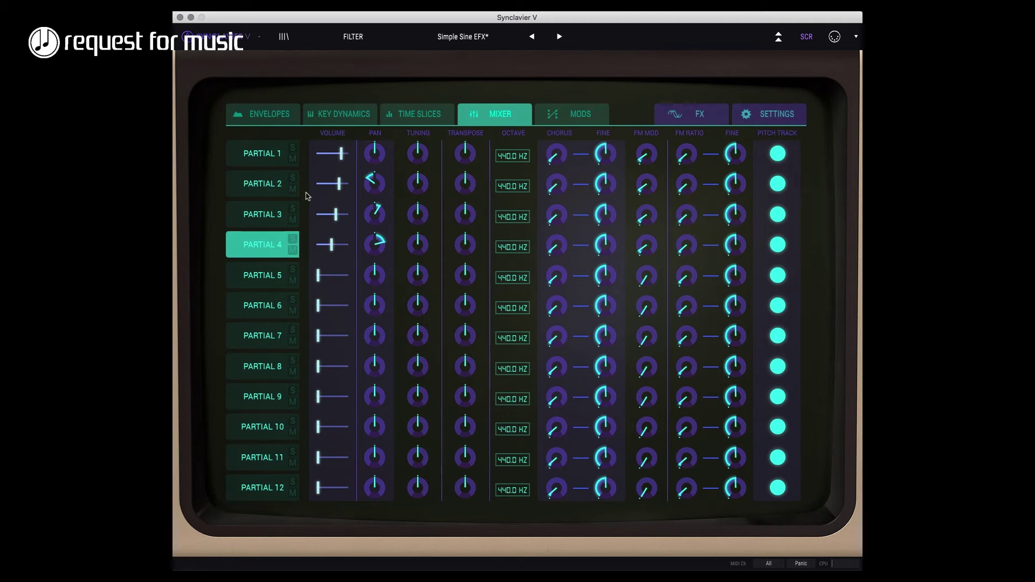
- Slightly increase the harmonic delay modulation of Partials 2, 3 and 4, keeping the amounts staggered upward
click(567, 118)
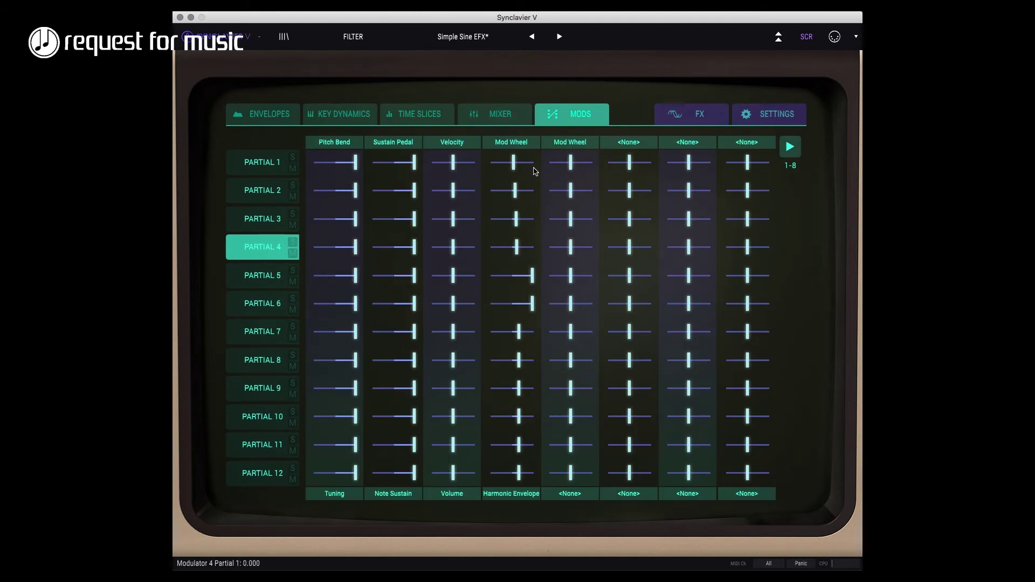
drag(516, 195, 520, 247)
- Assign the fifth Mod Wheel slot to FM Amount and raise it to just under half for Partials 1 to 4 together
click(570, 495)
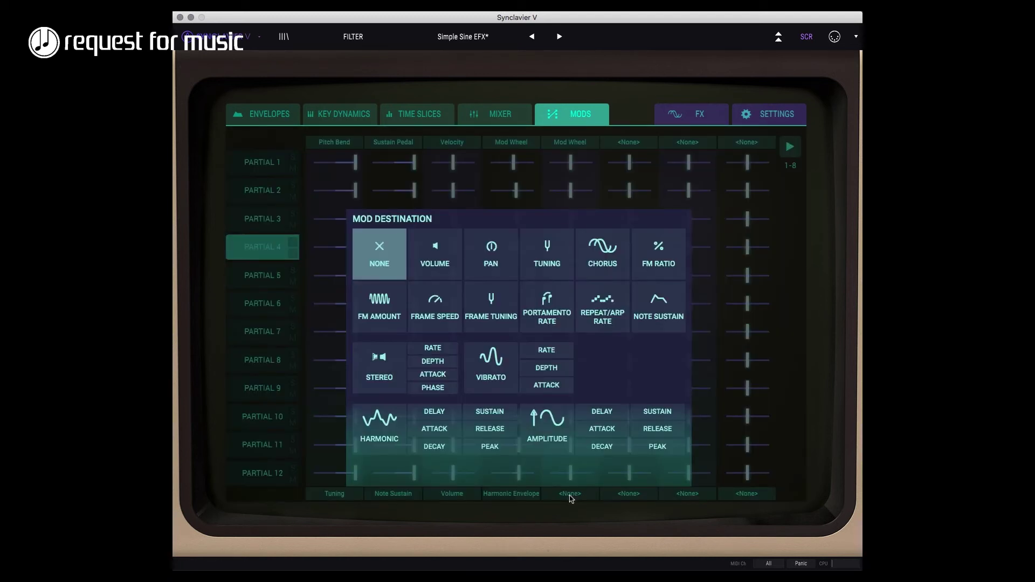
click(372, 318)
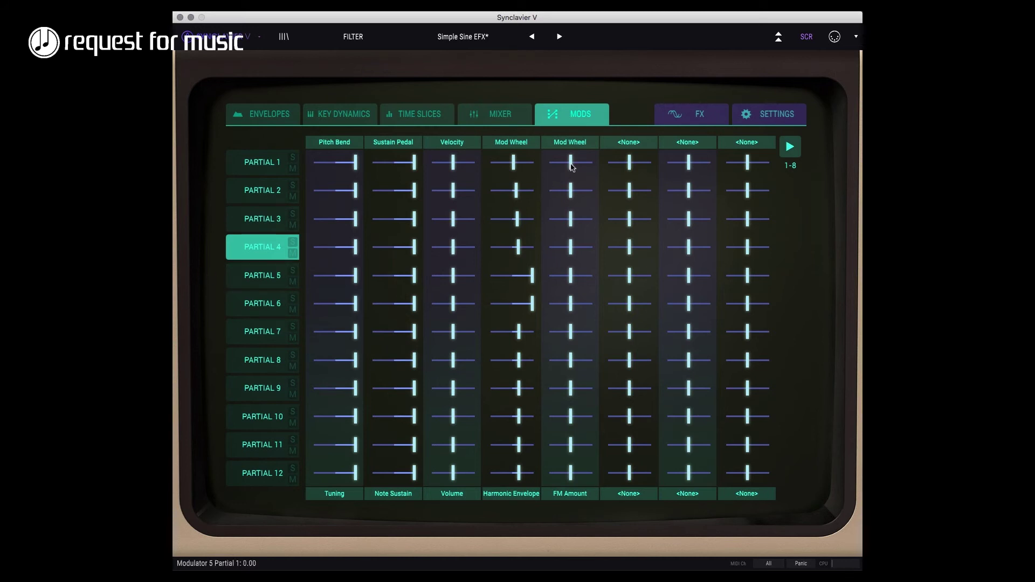
click(231, 164)
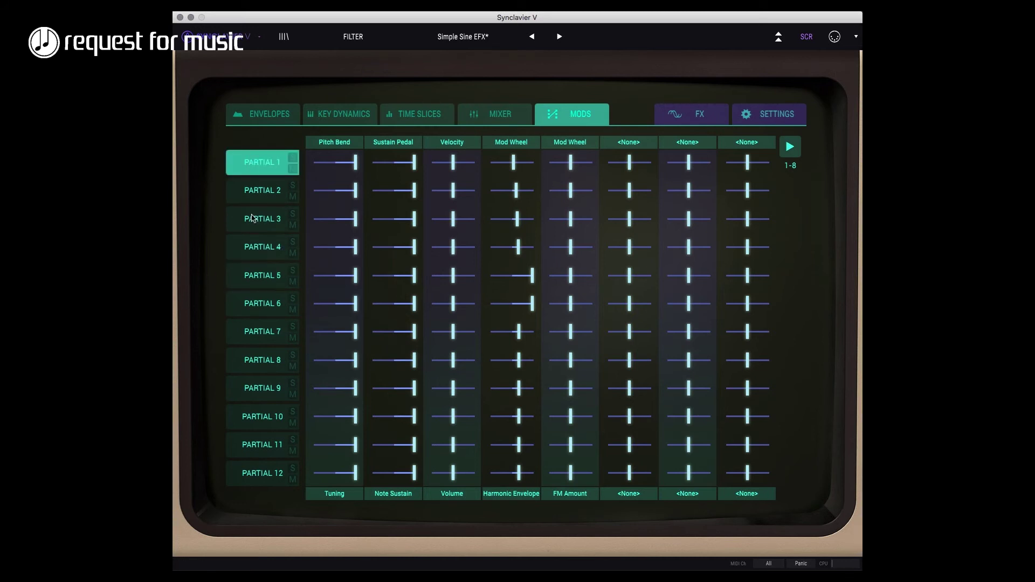
shift+click(264, 244)
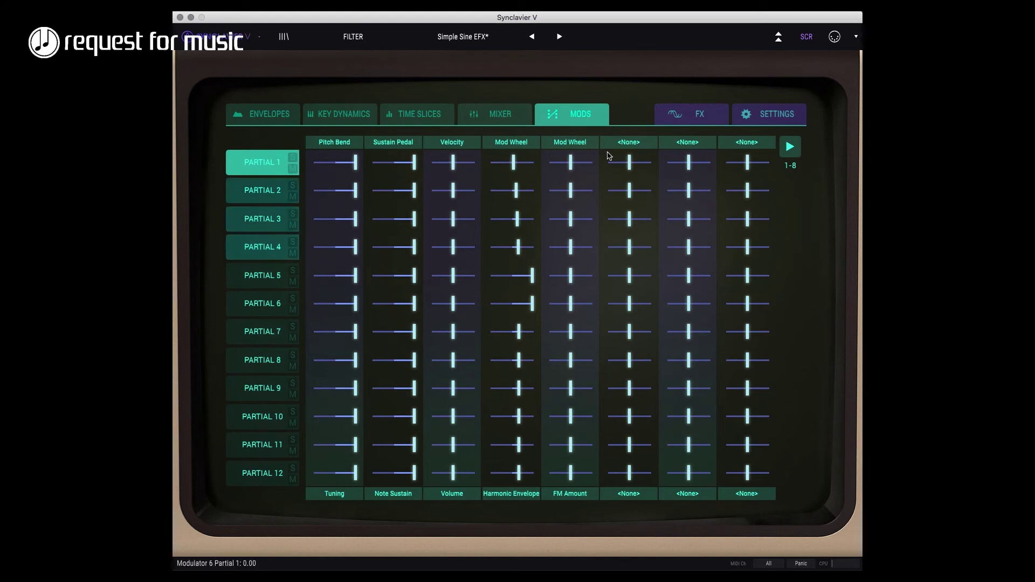
drag(573, 168, 606, 162)
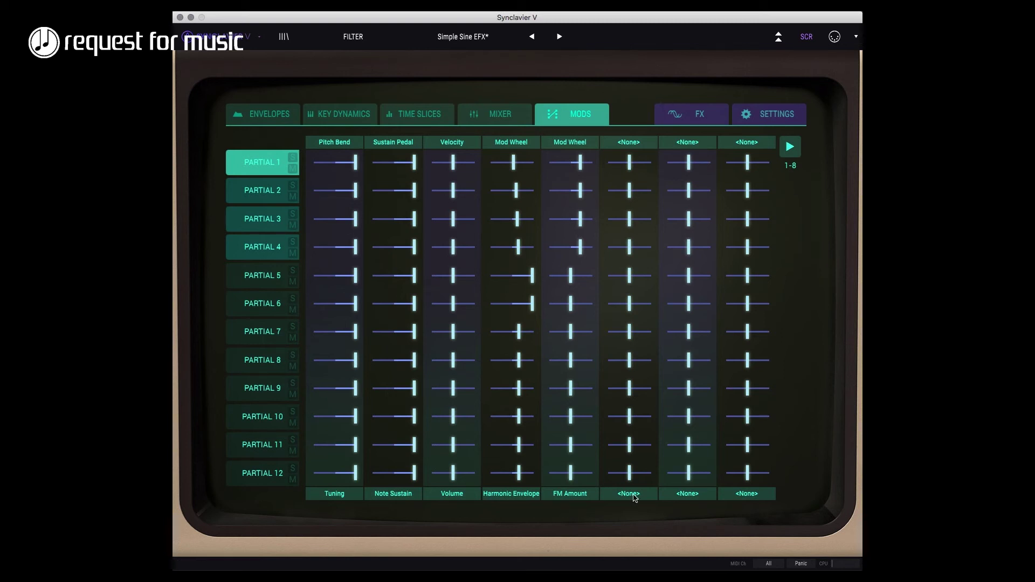
click(494, 114)
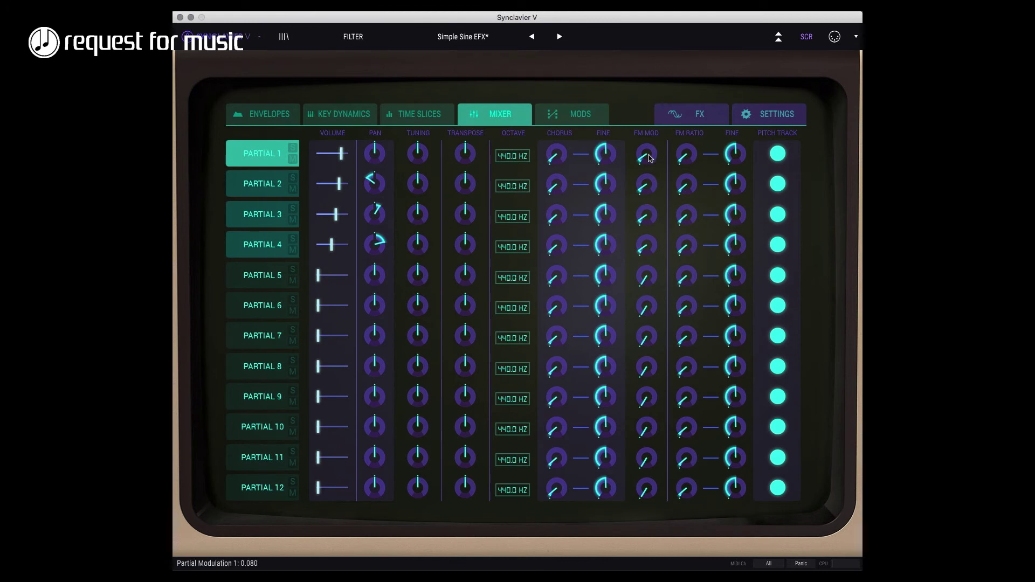
click(591, 119)
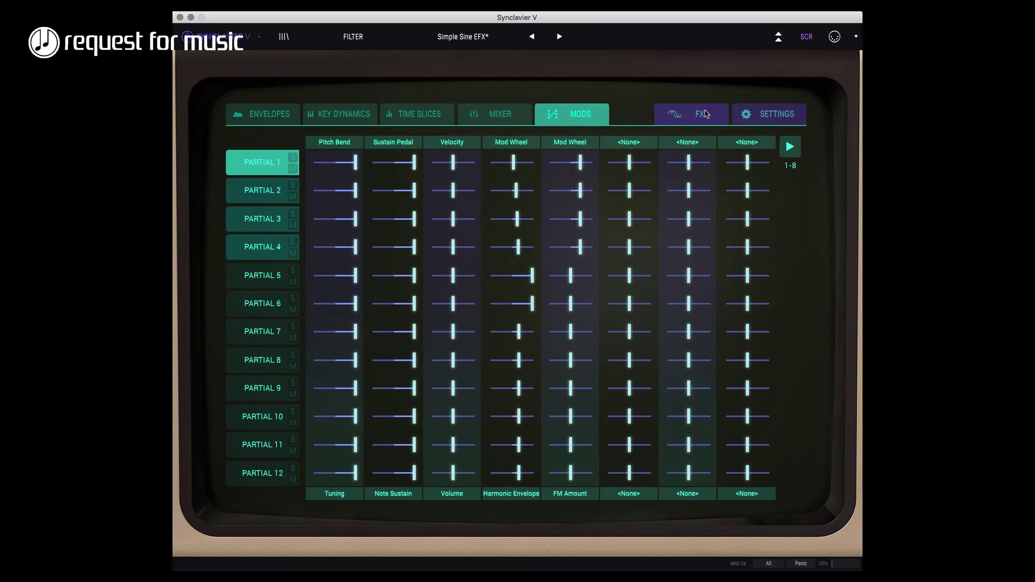
- Lengthen the harmonic envelope decay of Partials 1 to 4 to 0.800
click(264, 118)
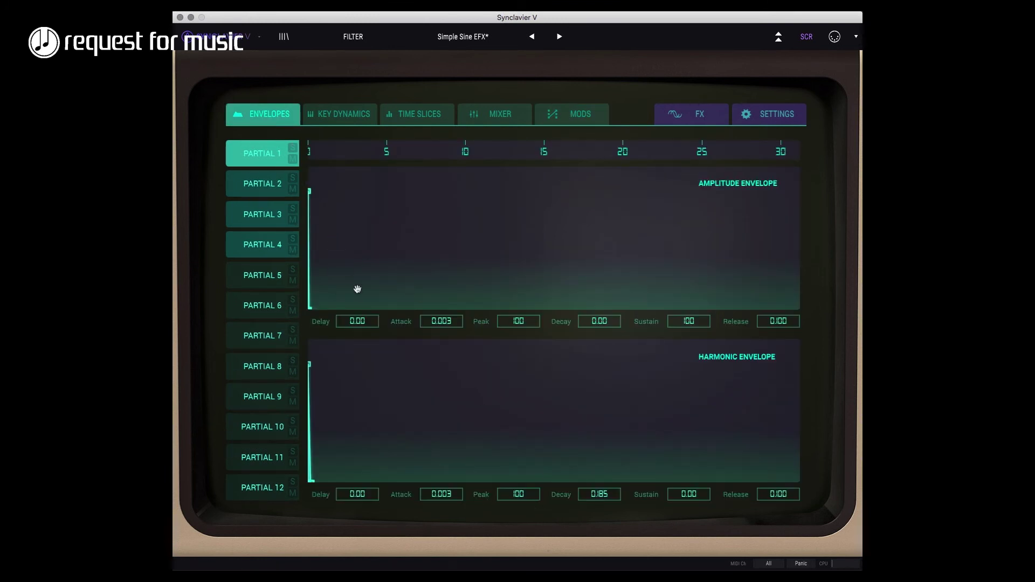
drag(587, 494, 573, 467)
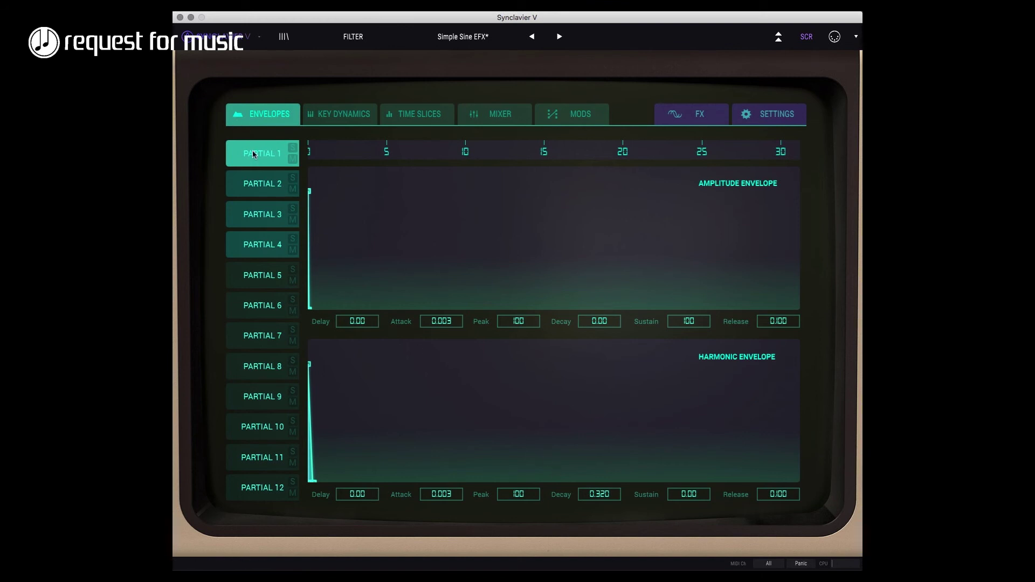
drag(597, 494, 599, 476)
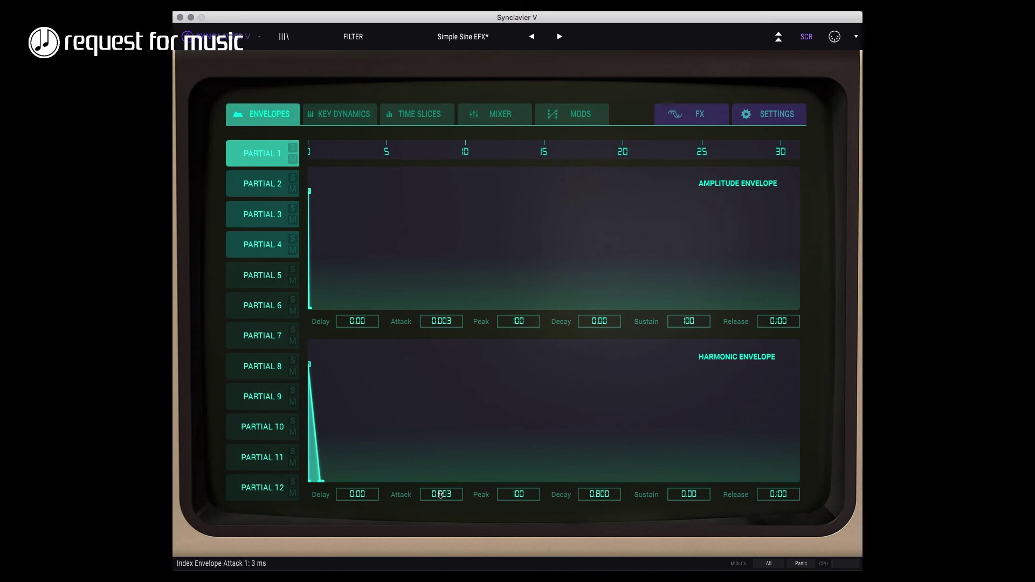
- Route the Mod Wheel to harmonic envelope attack in the sixth modulation slot and raise it to about 0.024 for Partials 1 to 4
click(578, 120)
click(630, 144)
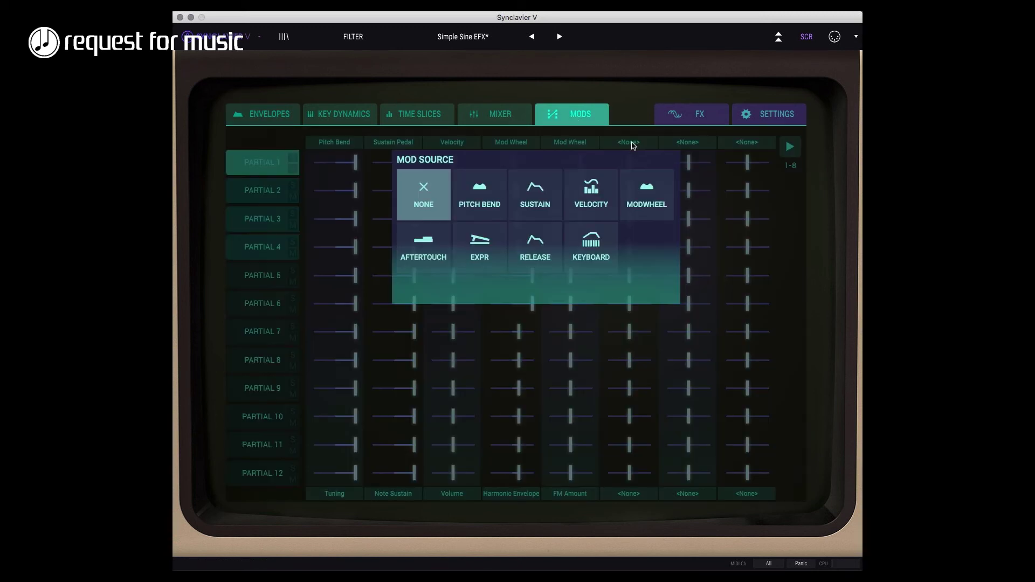
click(640, 193)
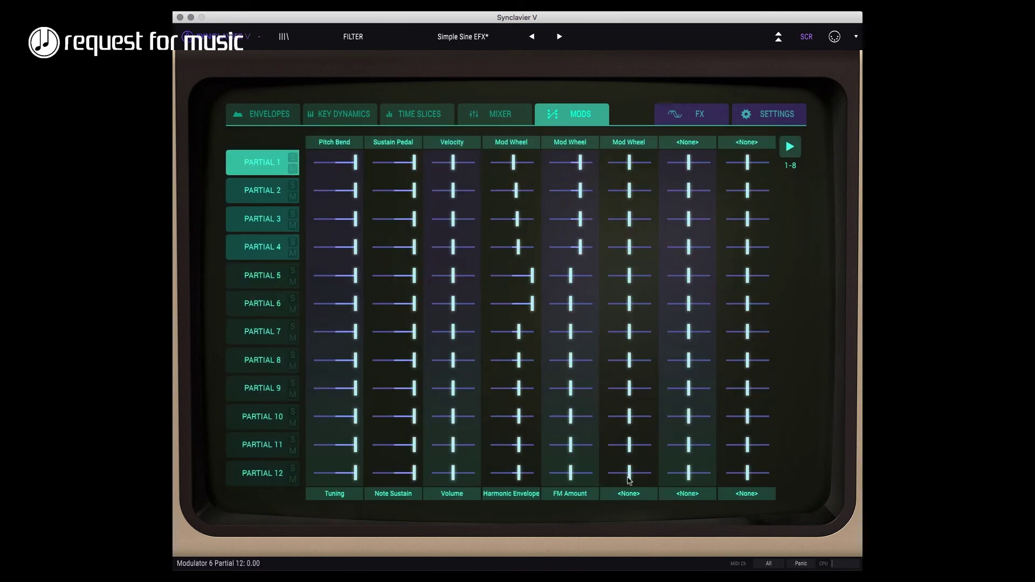
click(629, 494)
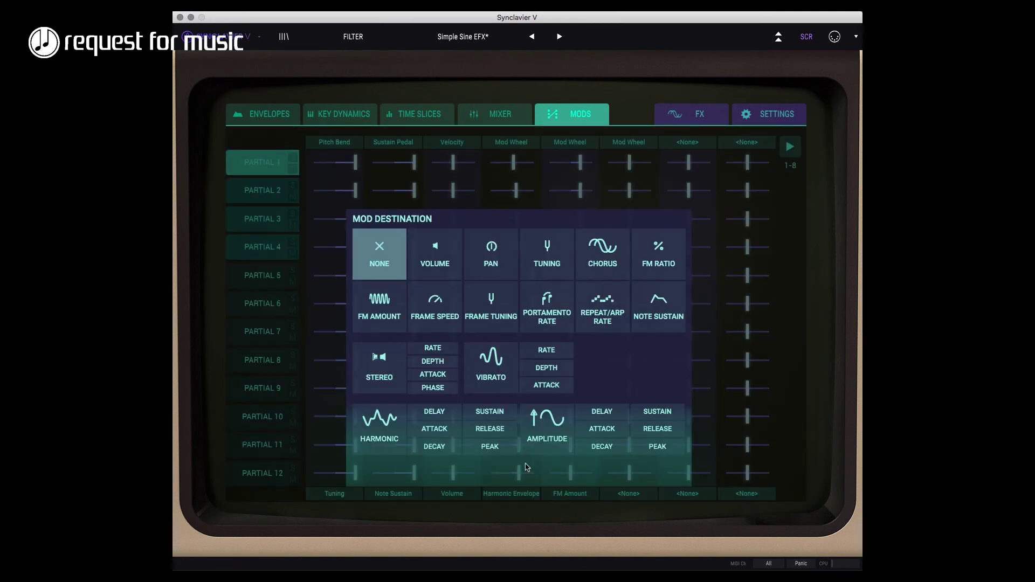
click(432, 429)
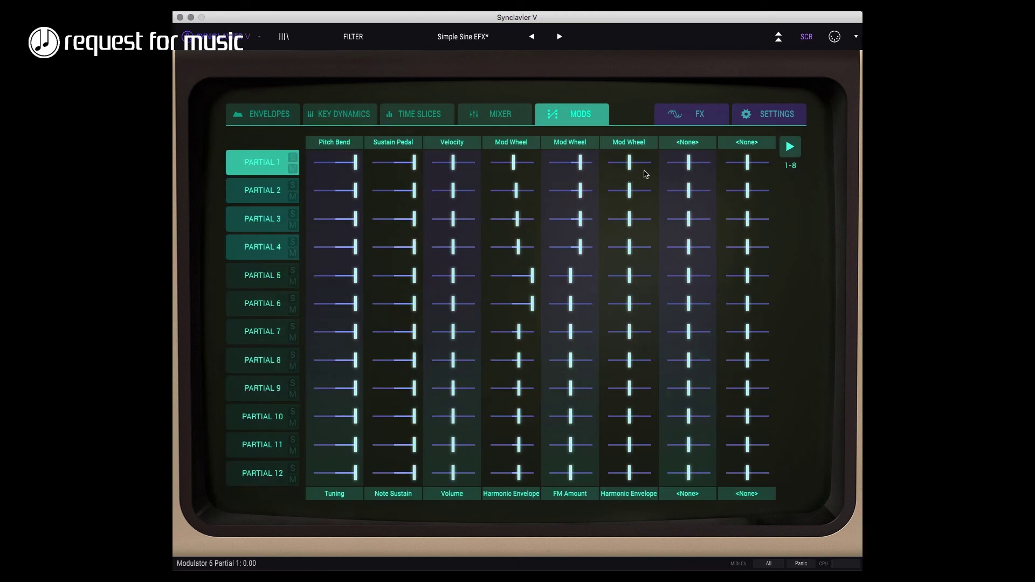
drag(629, 166, 650, 166)
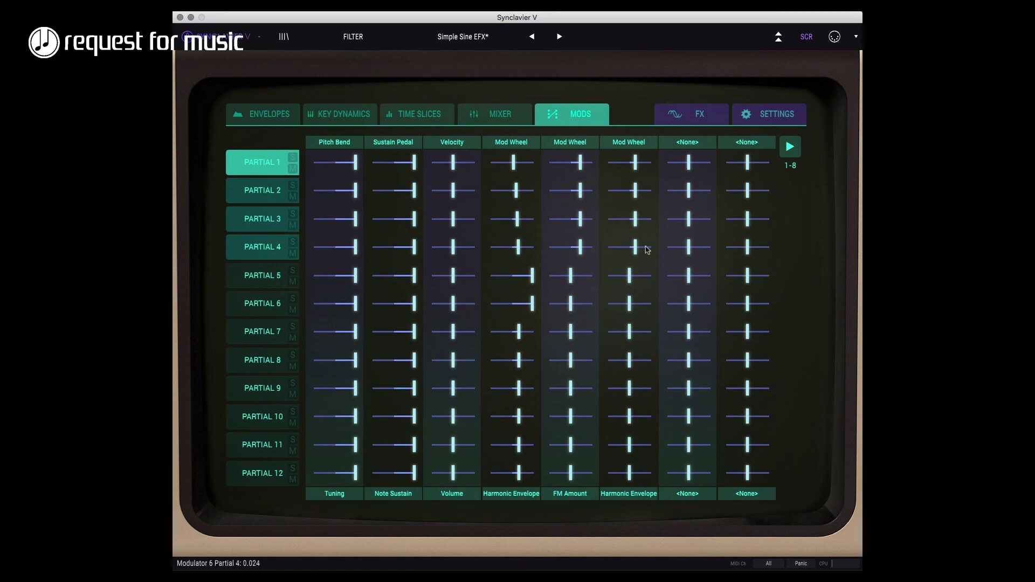
- Assign the Mod Wheel as source and Volume as destination of the seventh modulation slot
click(691, 144)
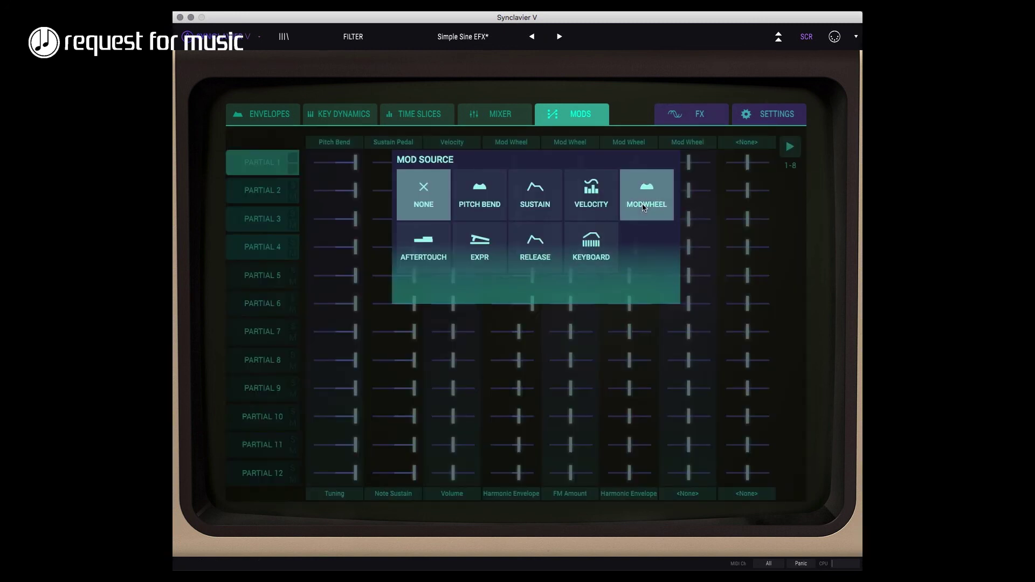
click(643, 208)
click(687, 495)
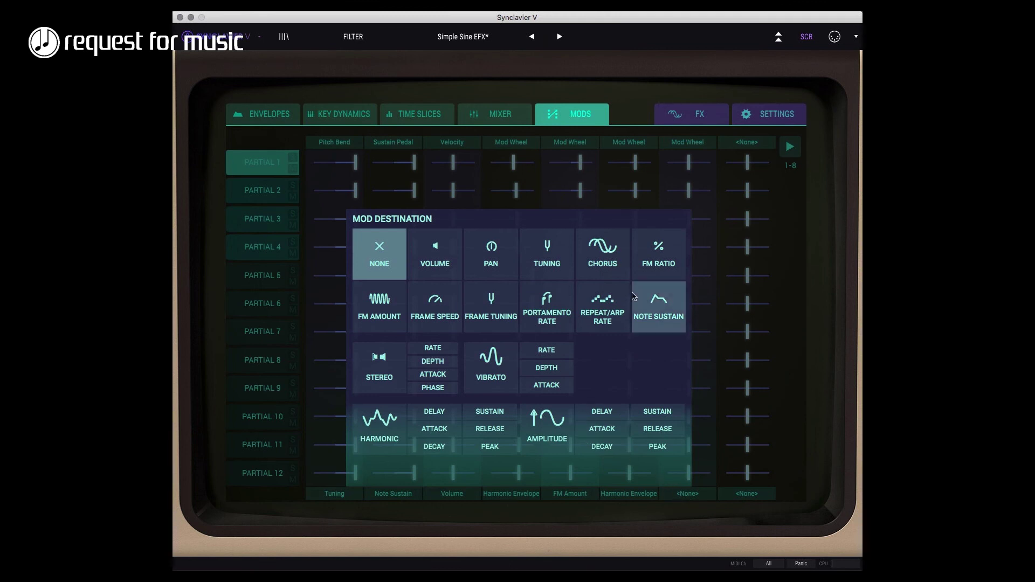
click(435, 253)
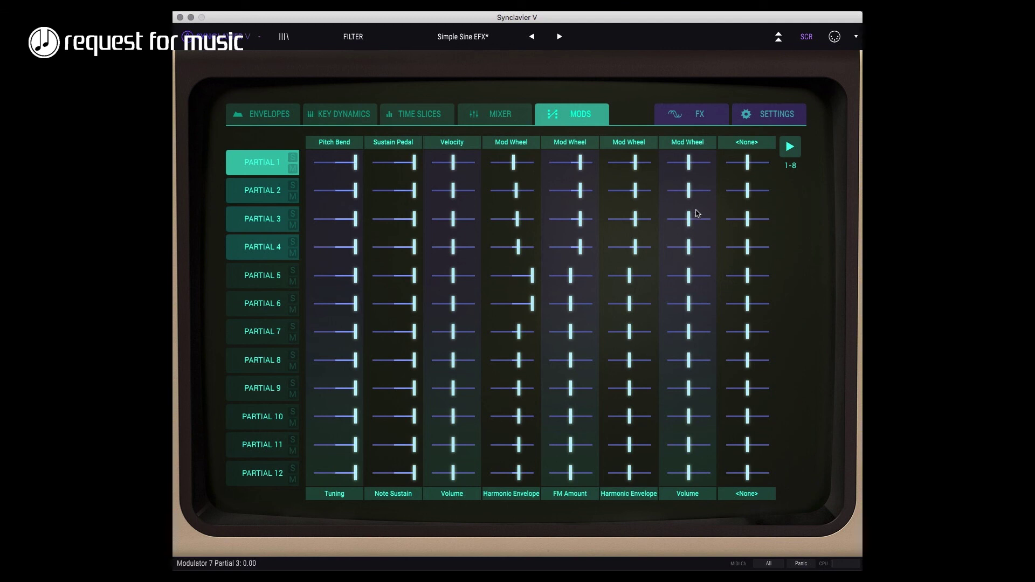
- Lower Partials 1 to 4 together, with Partial 1's volume at -17.8 dB, and slightly raise their Mod Wheel volume modulation
click(508, 117)
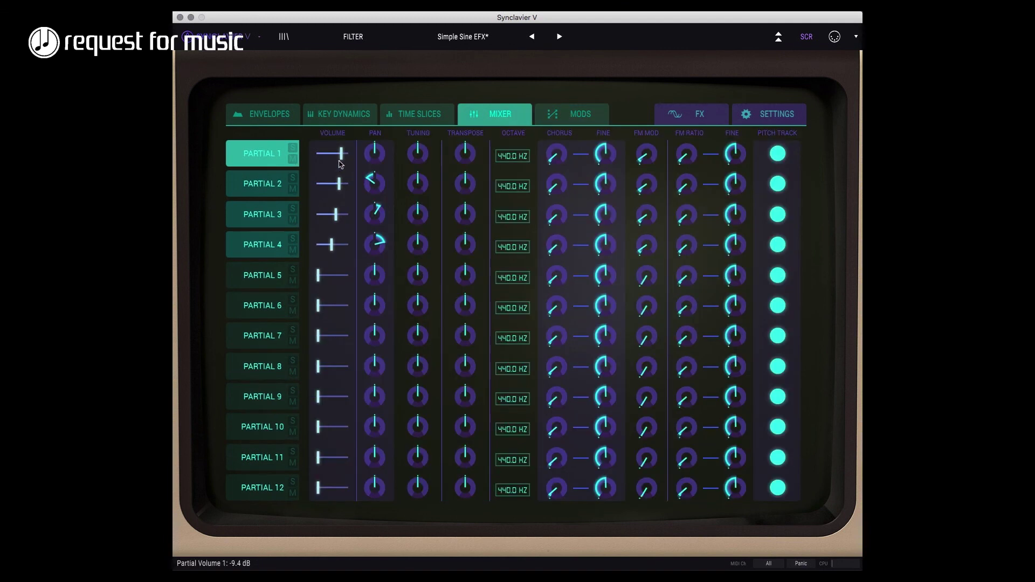
mouse_move(336, 157)
mouse_down()
mouse_move(316, 157)
mouse_move(329, 157)
mouse_up()
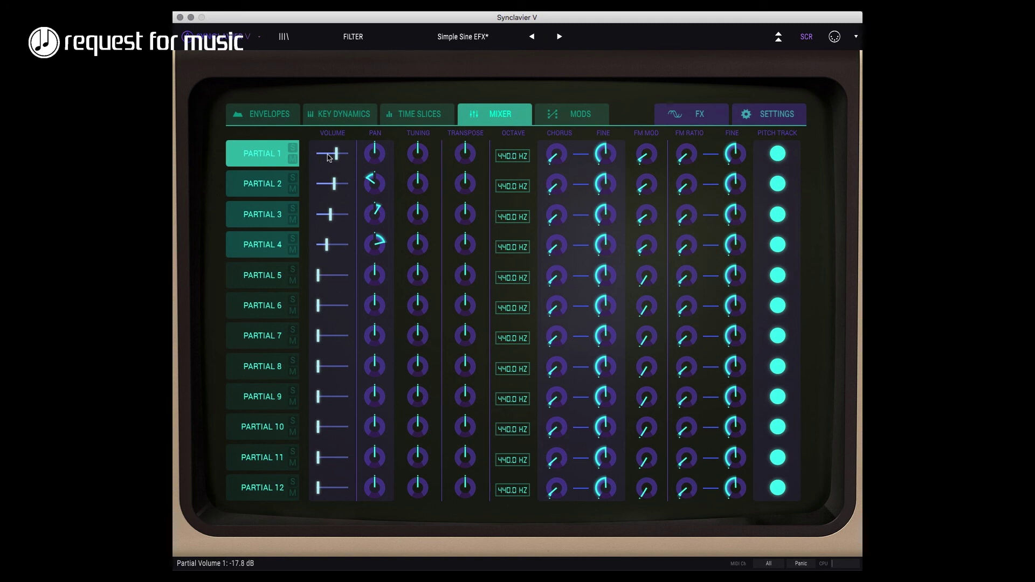
click(592, 116)
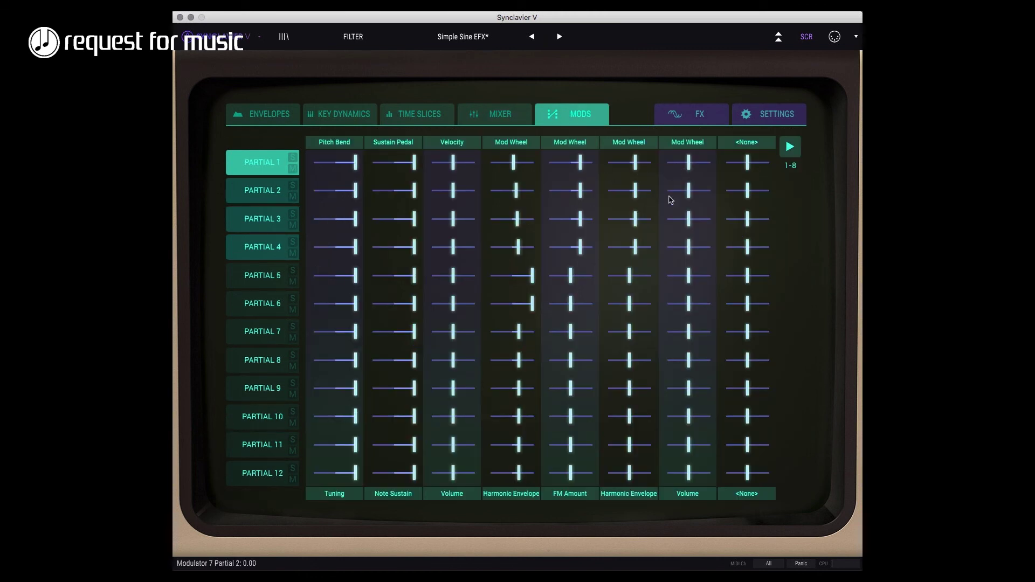
drag(690, 165, 708, 166)
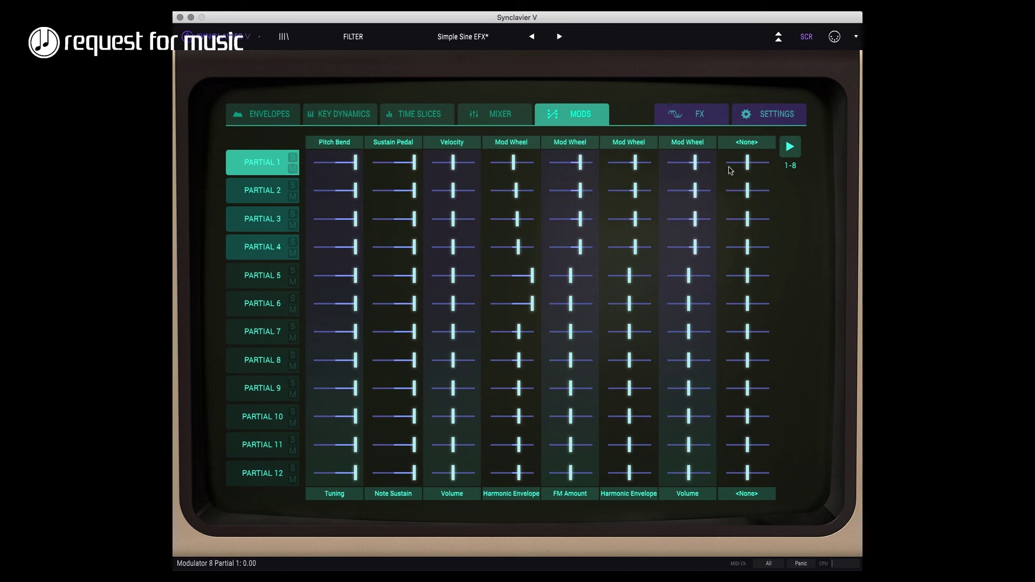